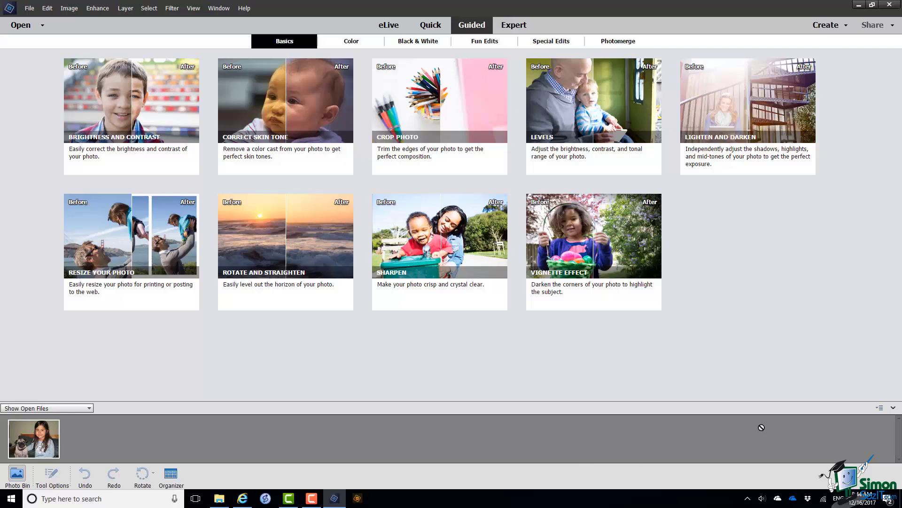
Step: Show the Special Edits guided edits, including Scratches and Blemishes
{"action": "left_click", "coordinate": [550, 46]}
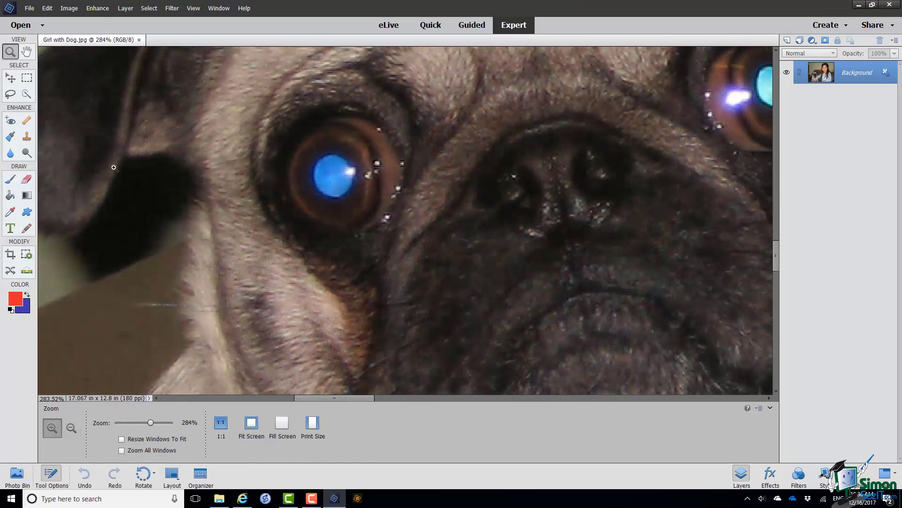
Step: Select the Healing Brush tool from the Enhance section
{"action": "left_click", "coordinate": [27, 120]}
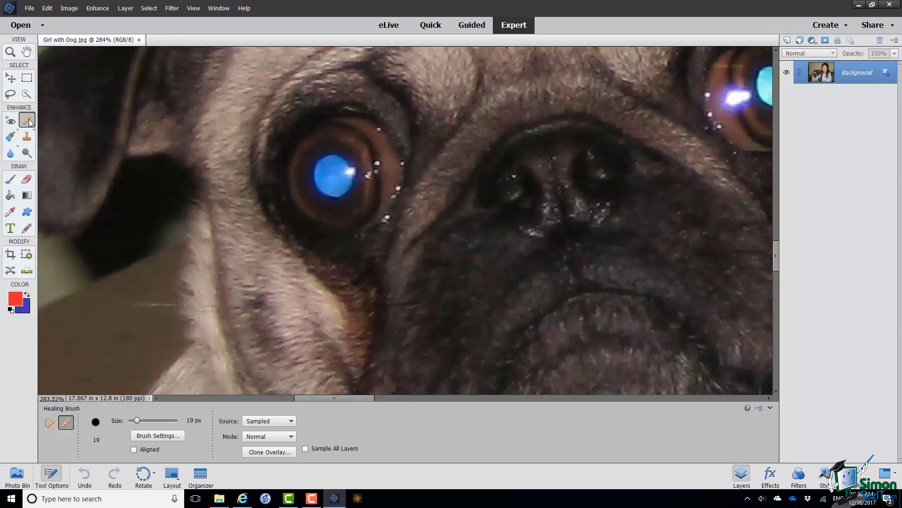
Step: Switch to the Spot Healing Brush and shrink it to about 9 px
{"action": "left_click", "coordinate": [50, 423]}
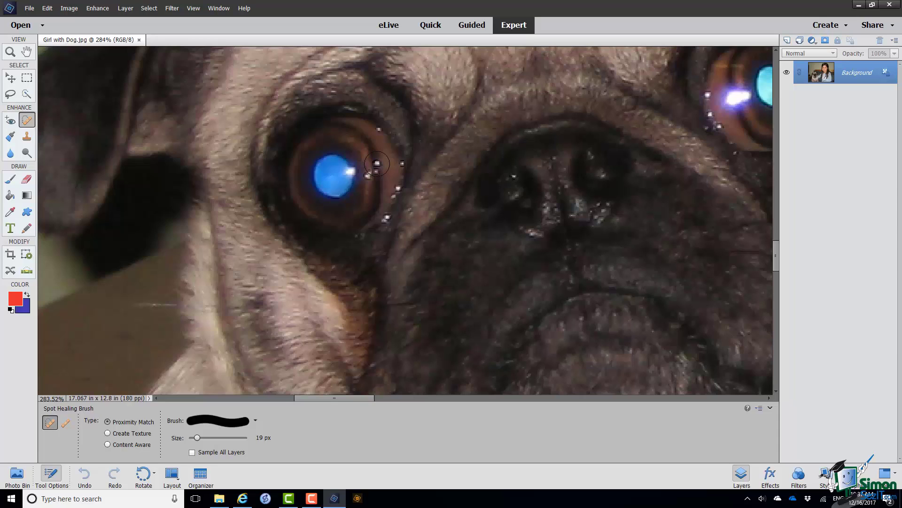
{"action": "key", "text": "bracketleft"}
{"action": "key", "text": "bracketleft"}
{"action": "key", "text": "bracketleft"}
{"action": "key", "text": "bracketleft"}
{"action": "key", "text": "bracketleft"}
{"action": "key", "text": "bracketleft"}
{"action": "key", "text": "bracketleft"}
{"action": "key", "text": "bracketleft"}
{"action": "key", "text": "bracketleft"}
{"action": "key", "text": "bracketleft"}
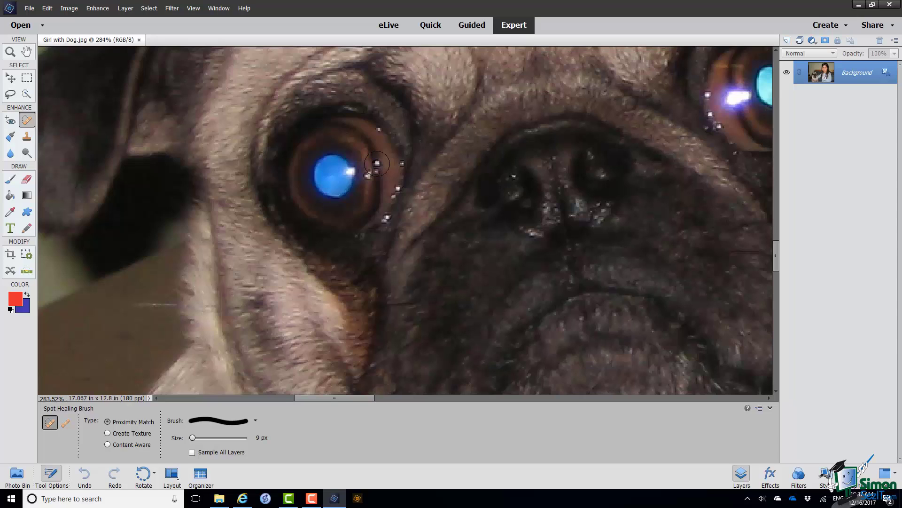
{"action": "key", "text": "bracketright"}
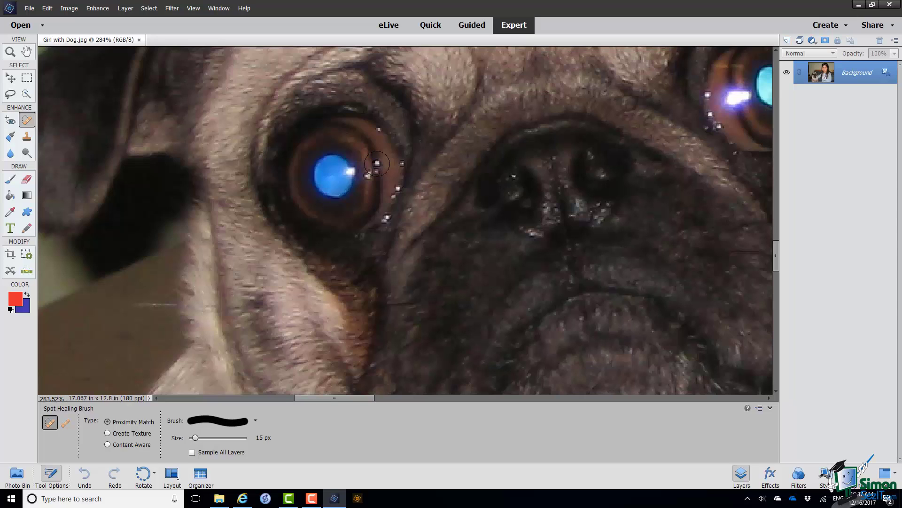
{"action": "key", "text": "bracketleft"}
{"action": "key", "text": "bracketleft"}
{"action": "key", "text": "bracketleft"}
{"action": "key", "text": "bracketleft"}
{"action": "key", "text": "bracketleft"}
{"action": "key", "text": "bracketleft"}
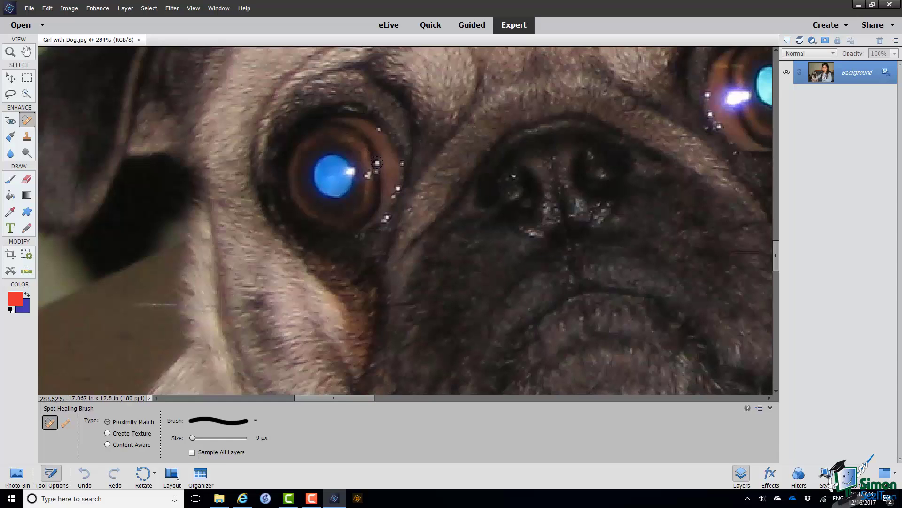
Step: Heal away the white speck beside the pug's eye
{"action": "left_click", "coordinate": [377, 163]}
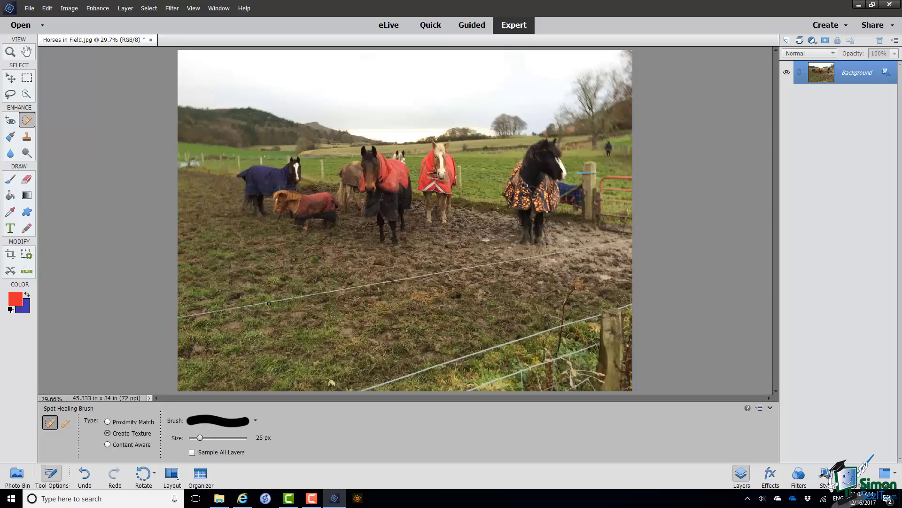
Step: Enlarge the Spot Healing Brush from 25 px to 40 px
{"action": "key", "text": "bracketright"}
{"action": "key", "text": "bracketright"}
{"action": "key", "text": "bracketright"}
Step: Paint out the long fence wire across the field and the lower wires near the bottom
{"action": "left_click_drag", "start_coordinate": [173, 318], "coordinate": [638, 237]}
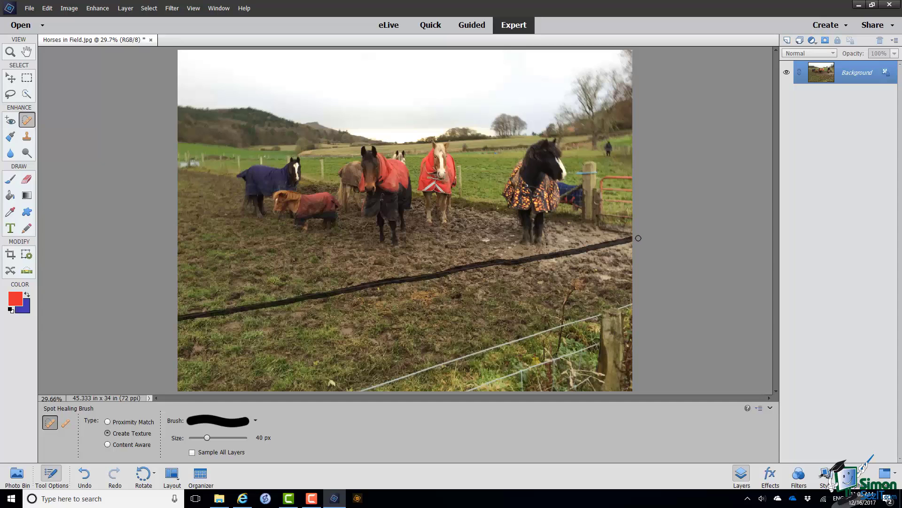
{"action": "left_click_drag", "start_coordinate": [638, 238], "coordinate": [690, 242]}
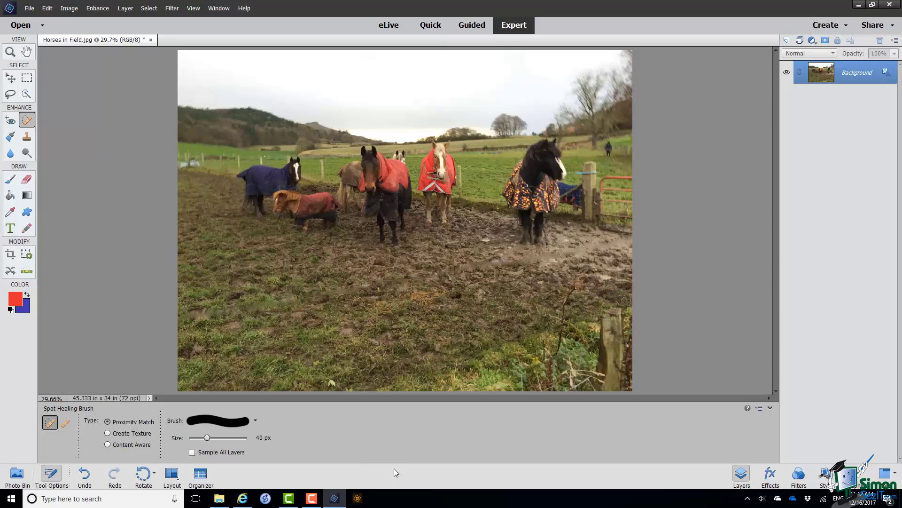
Step: Pick the Zoom tool to magnify the bottom-right fence post
{"action": "left_click", "coordinate": [10, 52]}
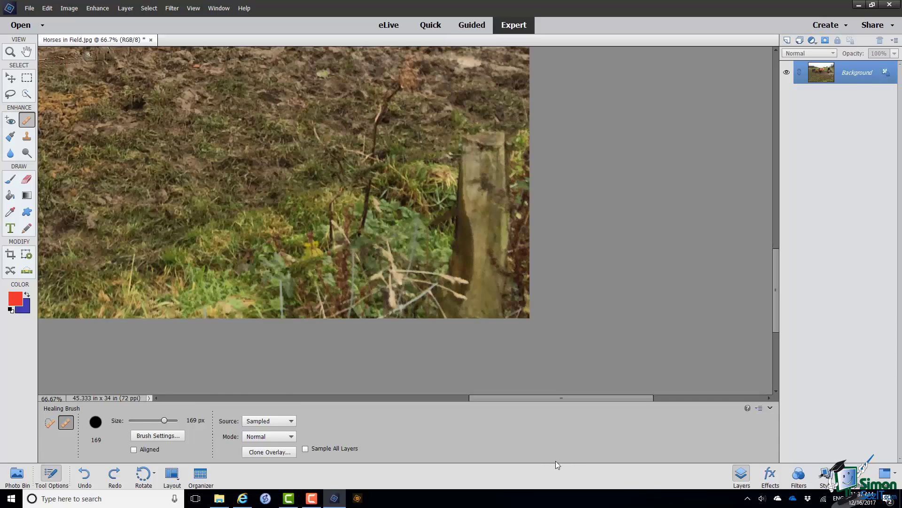
Step: Adjust the Healing Brush Size slider, shrinking then slightly enlarging the brush
{"action": "left_click_drag", "start_coordinate": [167, 418], "coordinate": [153, 418]}
{"action": "left_click_drag", "start_coordinate": [152, 420], "coordinate": [164, 420]}
Step: Heal the top of the fence post and paint sampled grass down along it
{"action": "mouse_move", "coordinate": [460, 200]}
{"action": "left_mouse_down"}
{"action": "mouse_move", "coordinate": [477, 182]}
{"action": "mouse_move", "coordinate": [485, 136]}
{"action": "mouse_move", "coordinate": [484, 153]}
{"action": "left_mouse_up"}
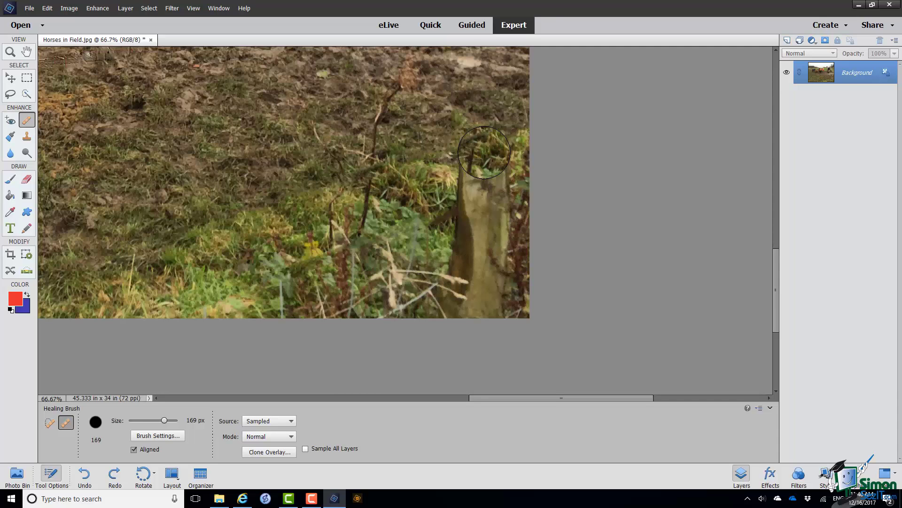
{"action": "left_click", "coordinate": [484, 152]}
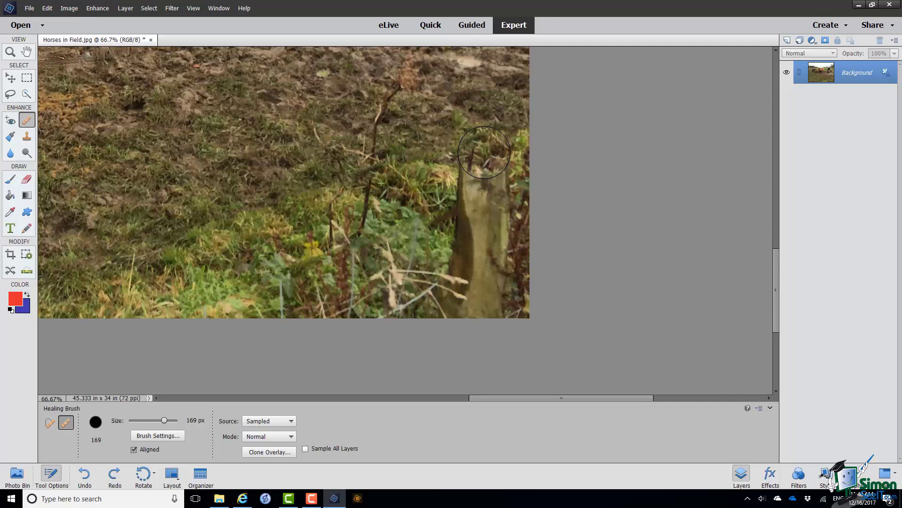
{"action": "left_click_drag", "start_coordinate": [484, 153], "coordinate": [498, 287]}
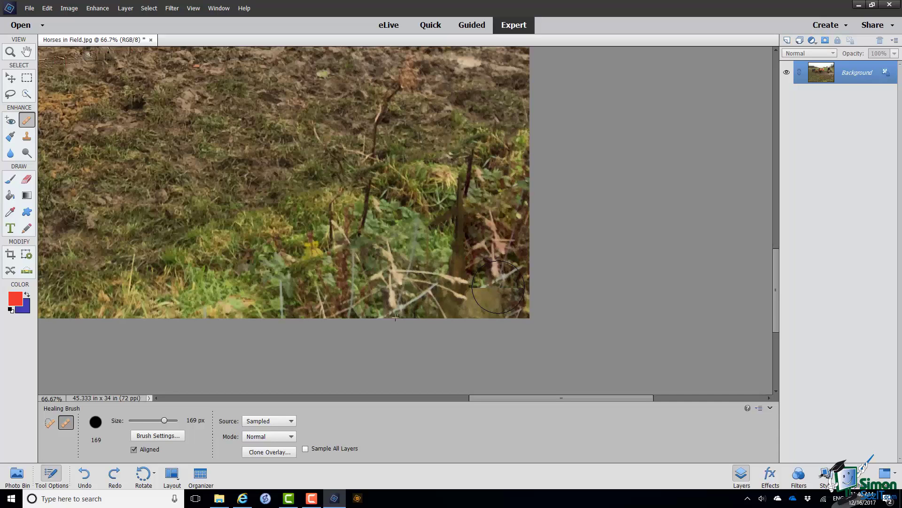
Step: Paint grass over the post's remaining lower stub and the stems at its base
{"action": "left_click", "coordinate": [498, 287]}
{"action": "left_click", "coordinate": [312, 294], "text": "alt"}
{"action": "left_click", "coordinate": [439, 291]}
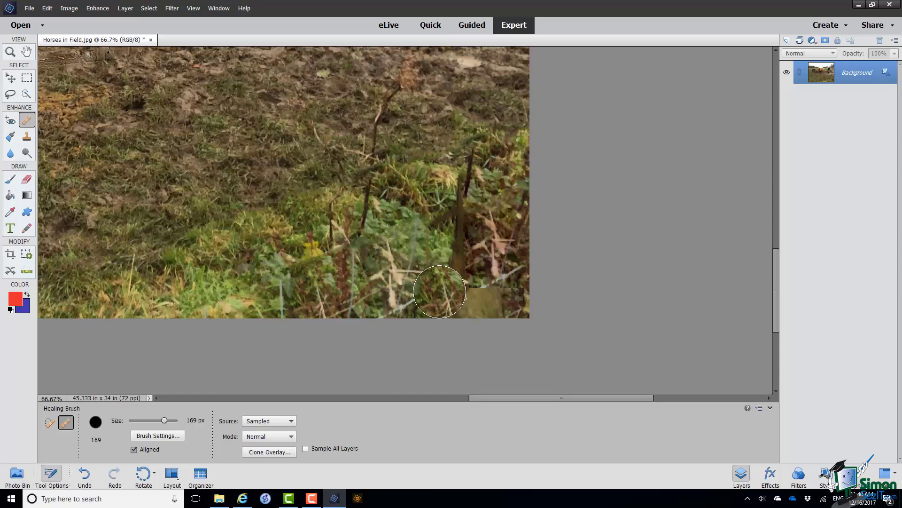
{"action": "left_click_drag", "start_coordinate": [439, 291], "coordinate": [496, 293]}
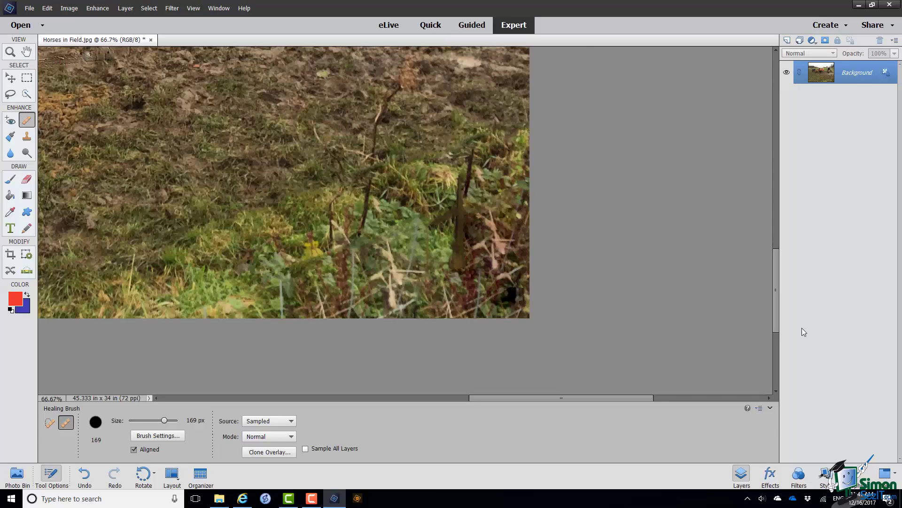
Step: Fit the whole horses photo on screen to check that the bottom-right fence post is gone
{"action": "left_click", "coordinate": [199, 10]}
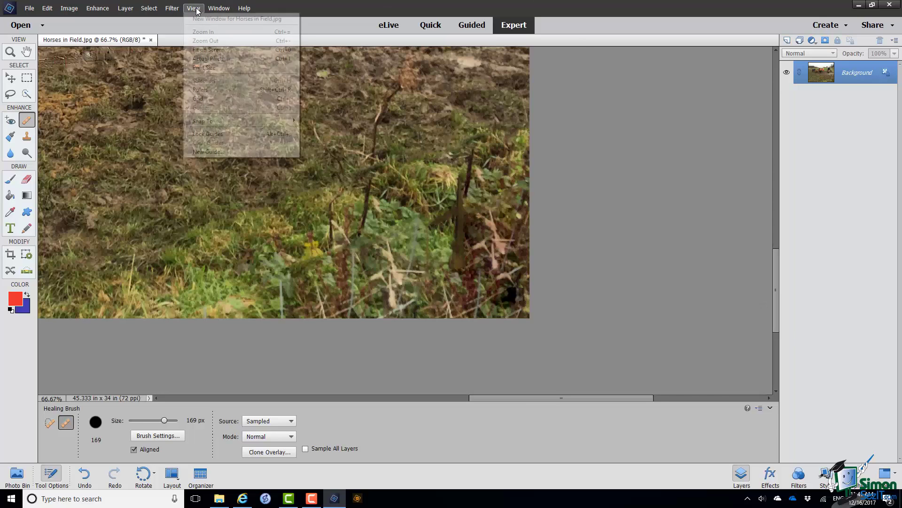
{"action": "left_click", "coordinate": [226, 49]}
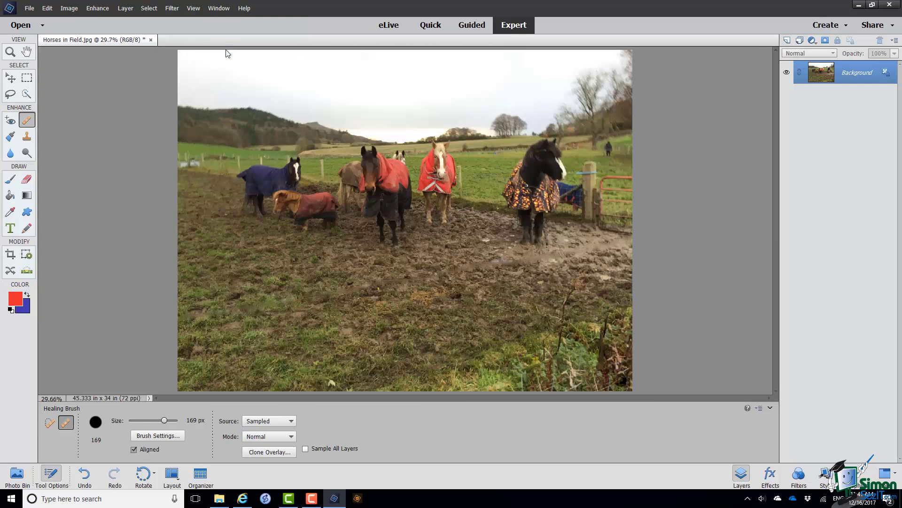